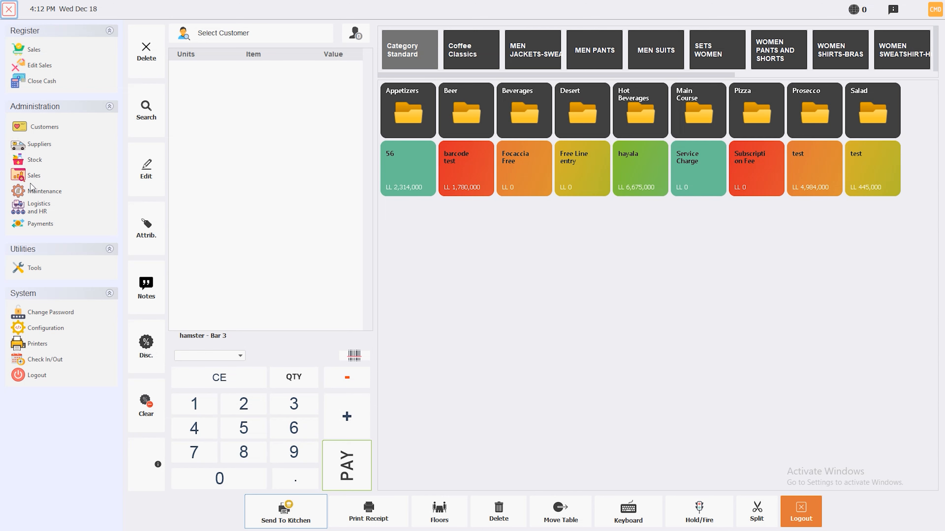
# Step: Open the customer management list and look through several existing customer records
pyautogui.click(39, 132)
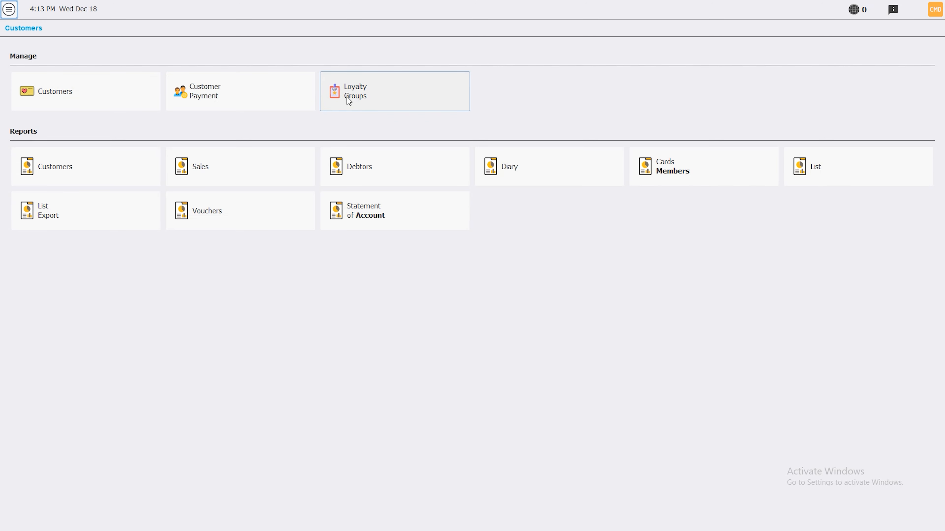
pyautogui.click(75, 93)
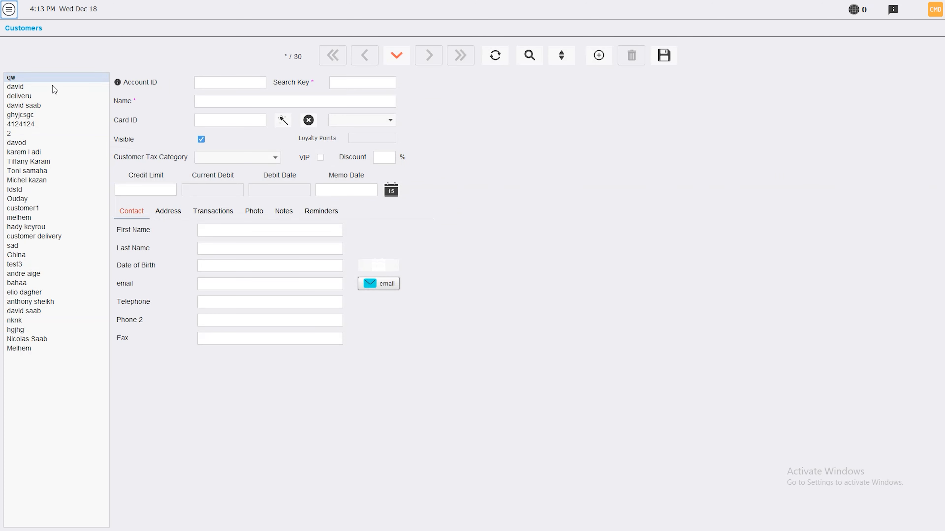
pyautogui.click(26, 342)
pyautogui.click(24, 310)
pyautogui.click(19, 230)
pyautogui.click(24, 105)
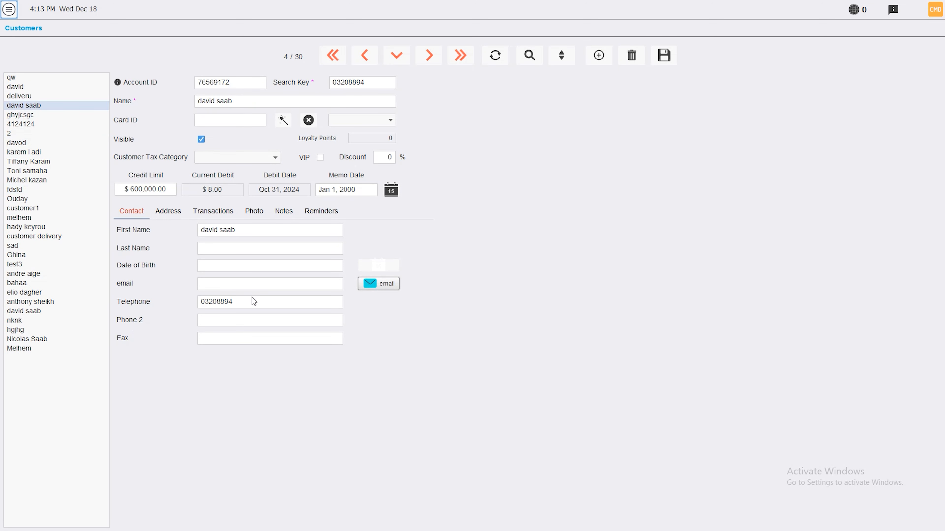
# Step: Start a new customer record, enter its search key, and name it "customer name"
pyautogui.click(599, 56)
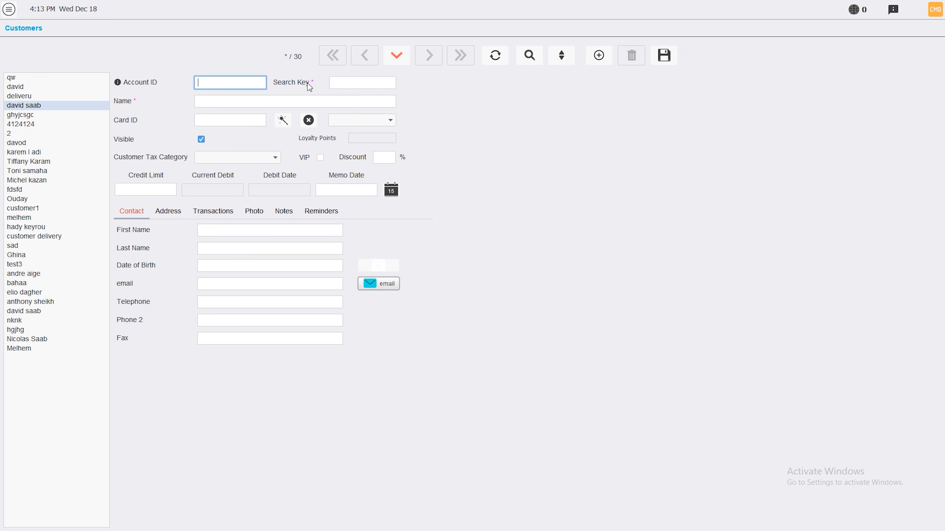
pyautogui.click(168, 211)
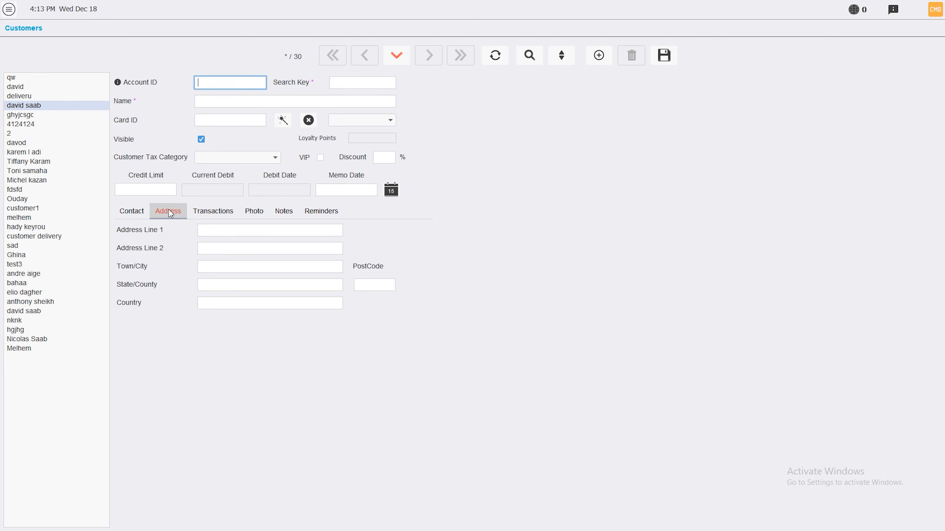
pyautogui.click(138, 212)
pyautogui.click(362, 85)
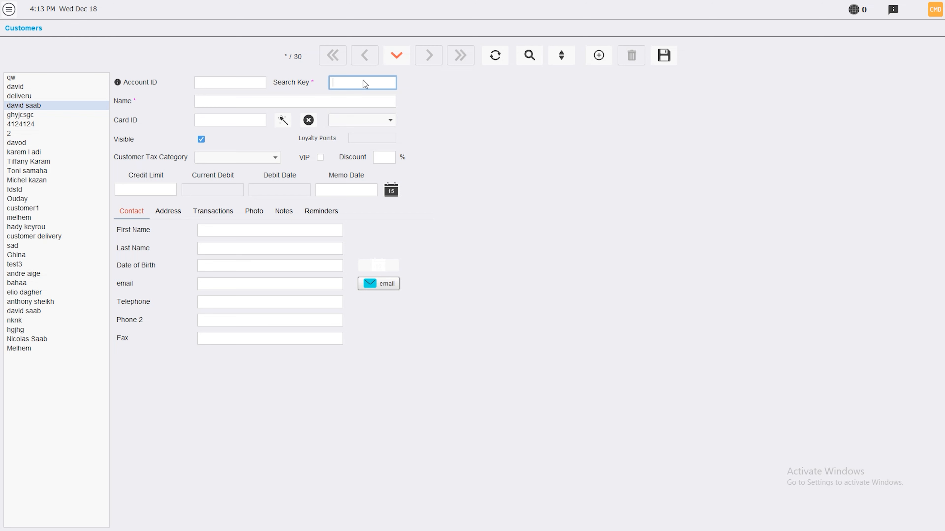
pyautogui.write('161156')
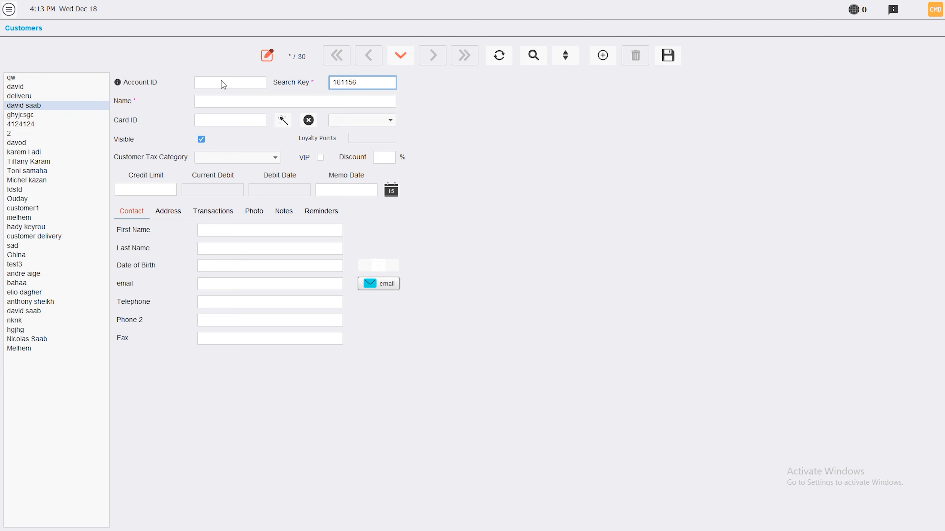
pyautogui.click(221, 81)
pyautogui.click(208, 106)
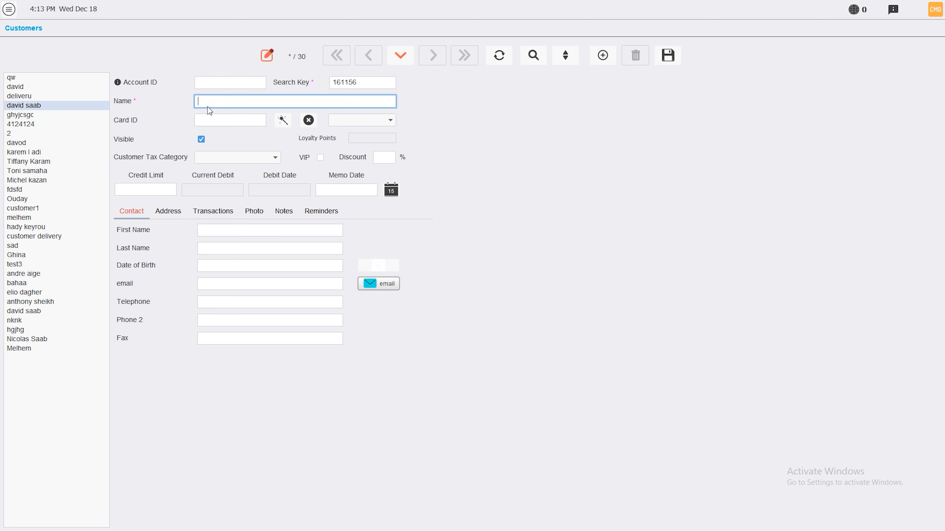
pyautogui.write('customer name')
# Step: Assign the new customer to the loyalty group "loya", leaving the card ID empty
pyautogui.click(242, 125)
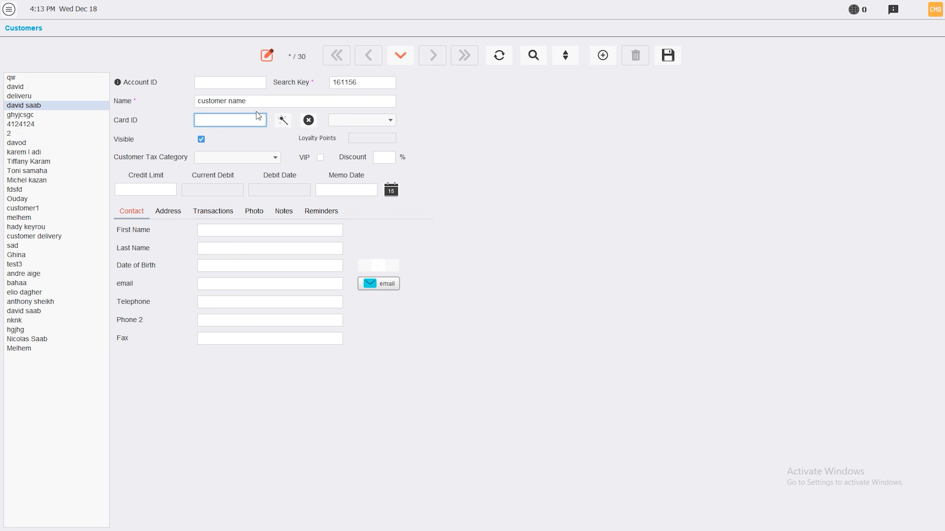
pyautogui.click(372, 119)
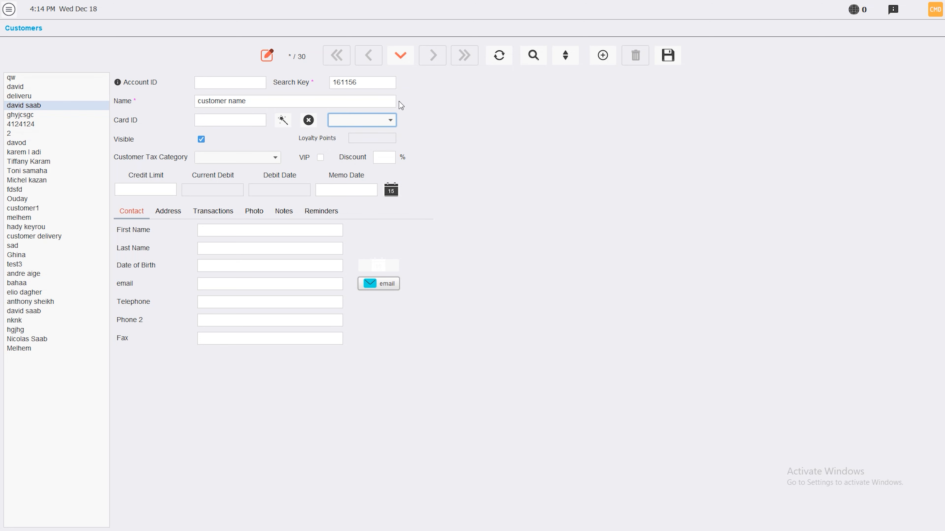
pyautogui.click(360, 122)
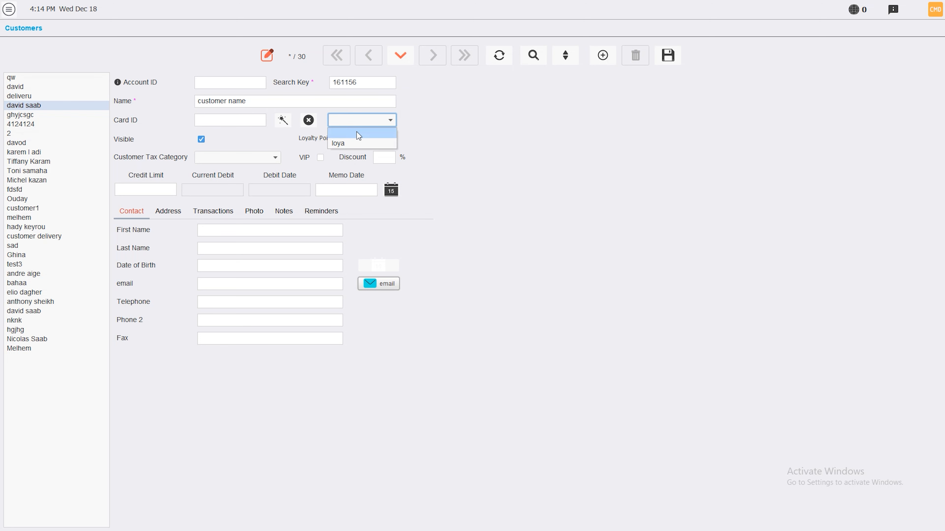
pyautogui.click(347, 147)
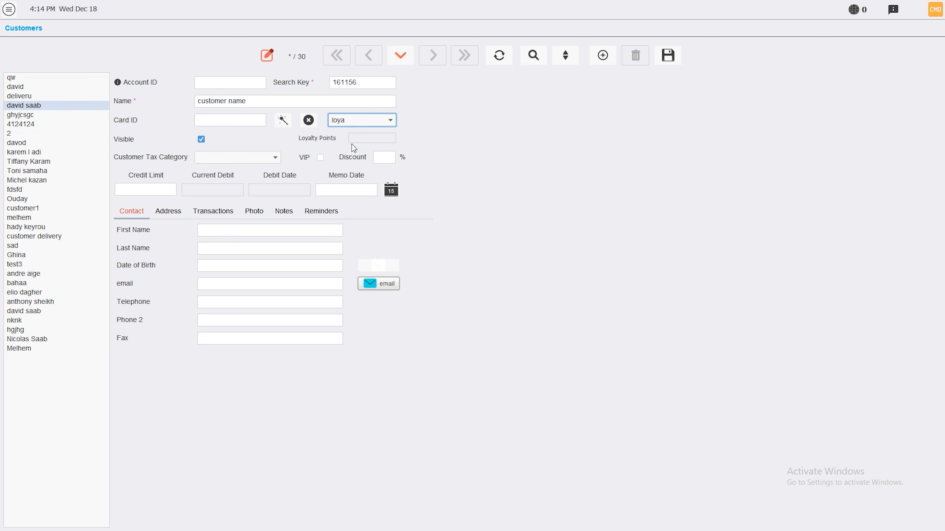
pyautogui.click(345, 124)
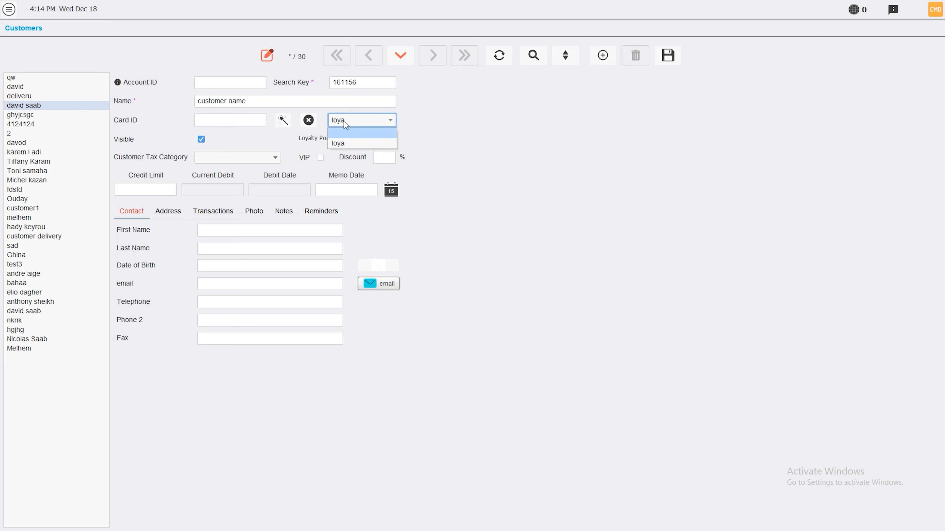
pyautogui.click(344, 121)
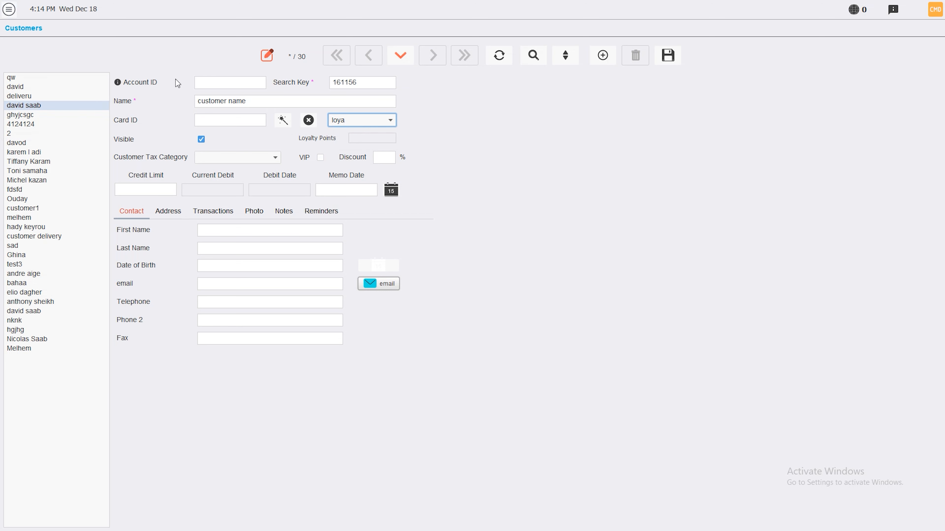
# Step: Mark the new customer as VIP and set the discount to 0%, ending in the credit limit field
pyautogui.click(323, 158)
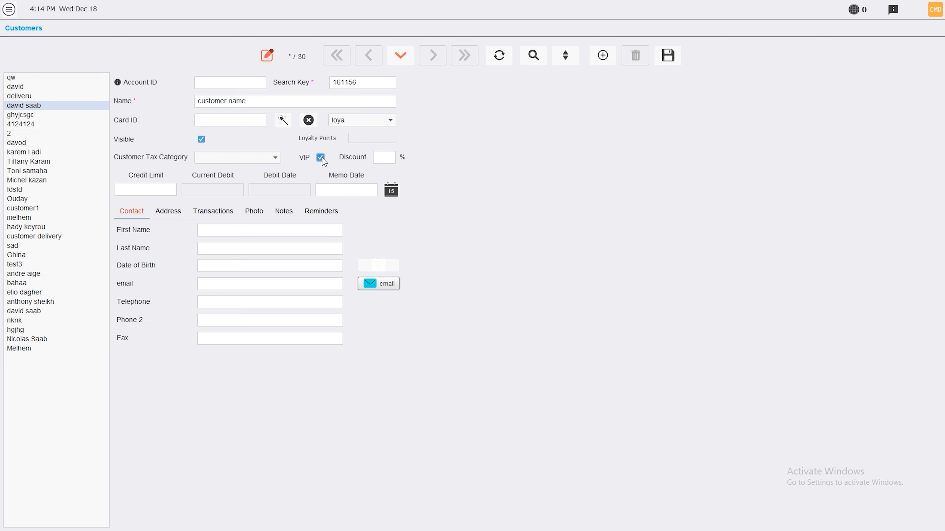
pyautogui.click(378, 161)
pyautogui.press('BackSpace')
pyautogui.write('0')
pyautogui.click(143, 193)
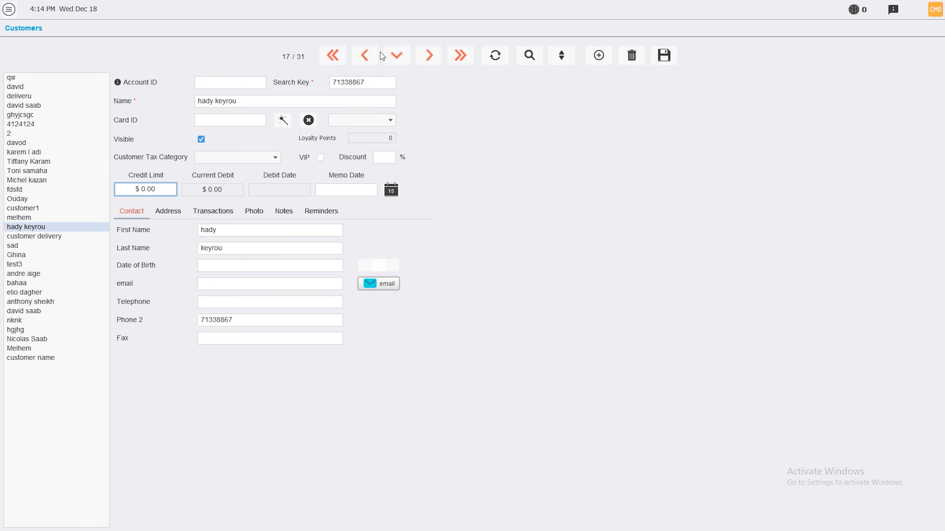
# Step: Step through the saved records to customer1 and inspect its email, second phone and fax fields
pyautogui.click(368, 53)
pyautogui.click(367, 56)
pyautogui.click(428, 56)
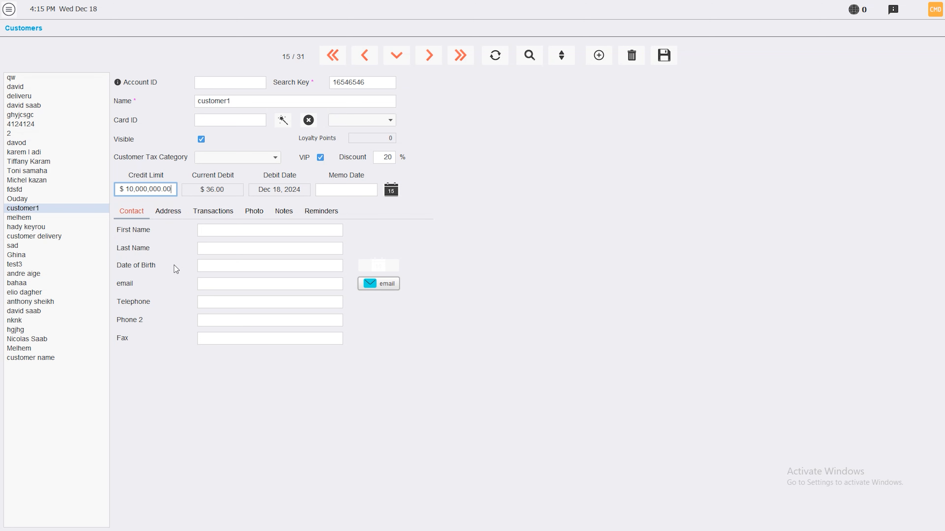
pyautogui.click(209, 288)
pyautogui.click(219, 321)
pyautogui.click(215, 338)
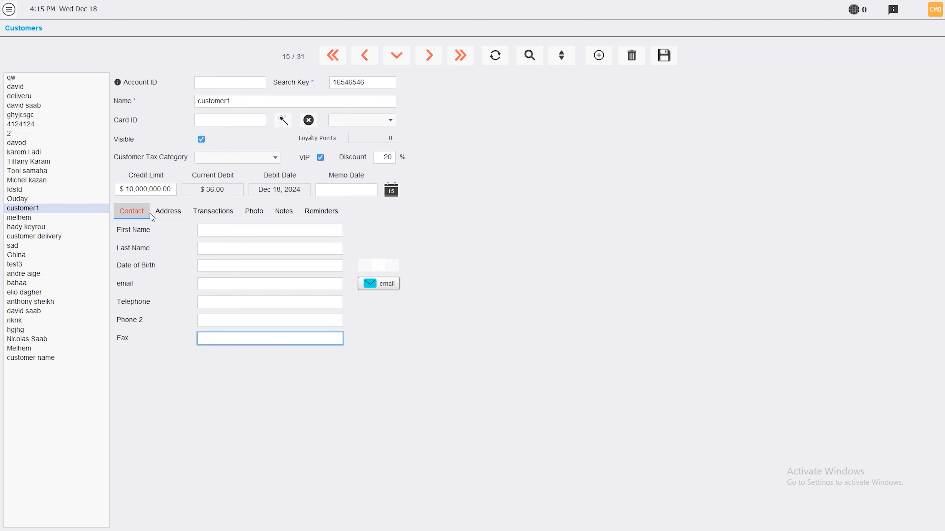
# Step: Review customer1's address fields and list the customer's transactions
pyautogui.click(164, 214)
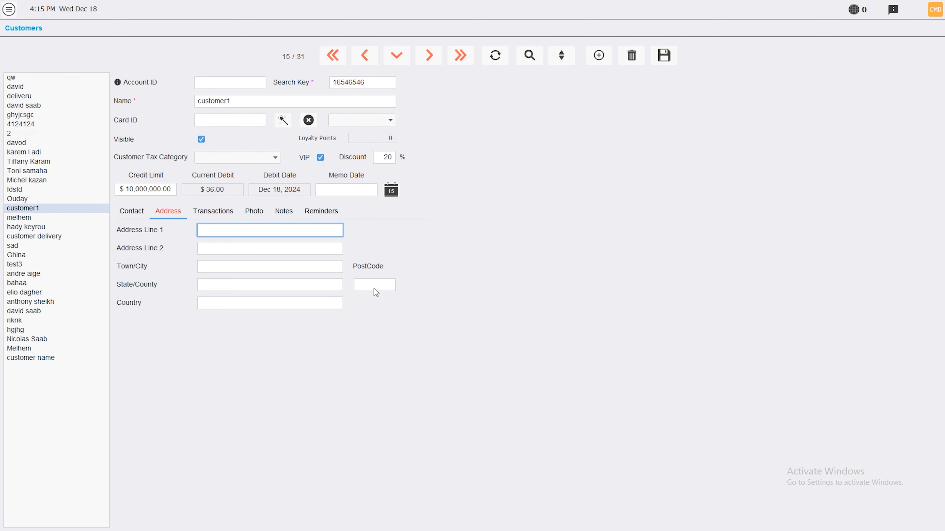
pyautogui.click(219, 211)
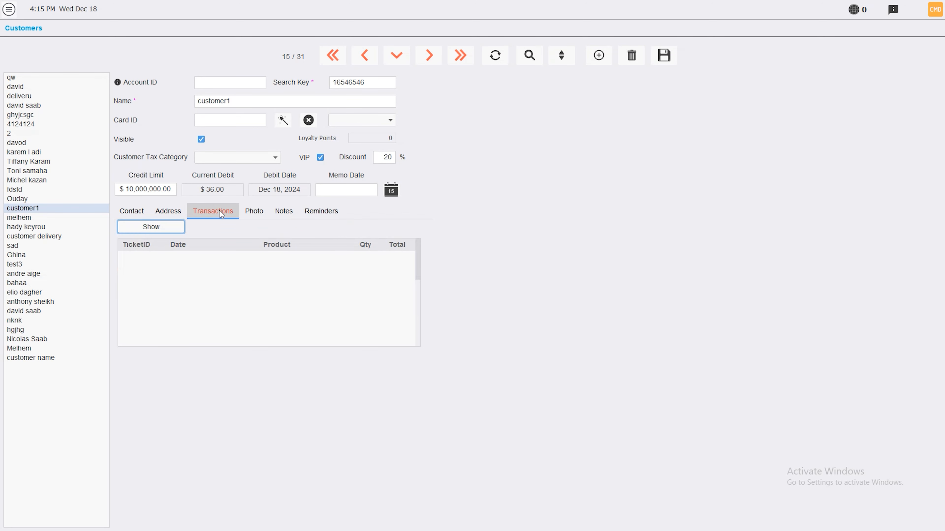
pyautogui.click(165, 229)
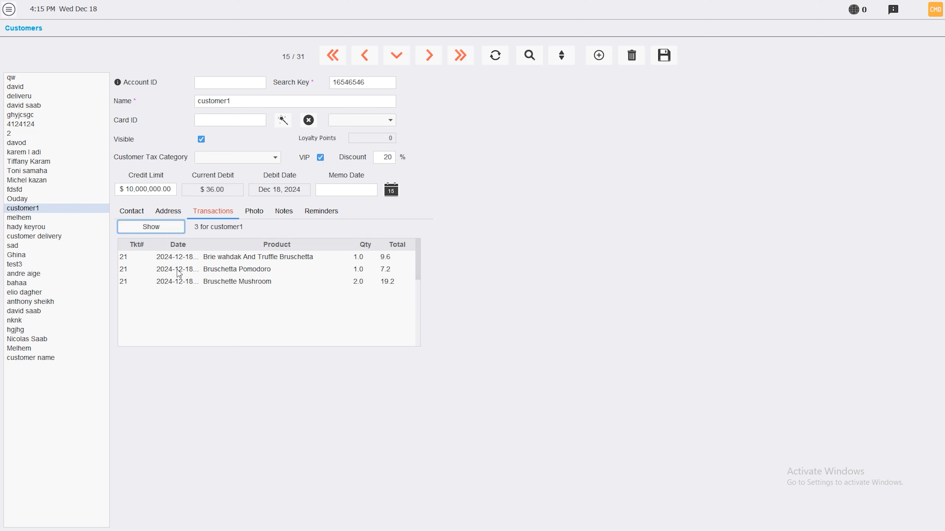
# Step: Look at customer1's photo options, including the image file browser, and the notes area
pyautogui.click(254, 212)
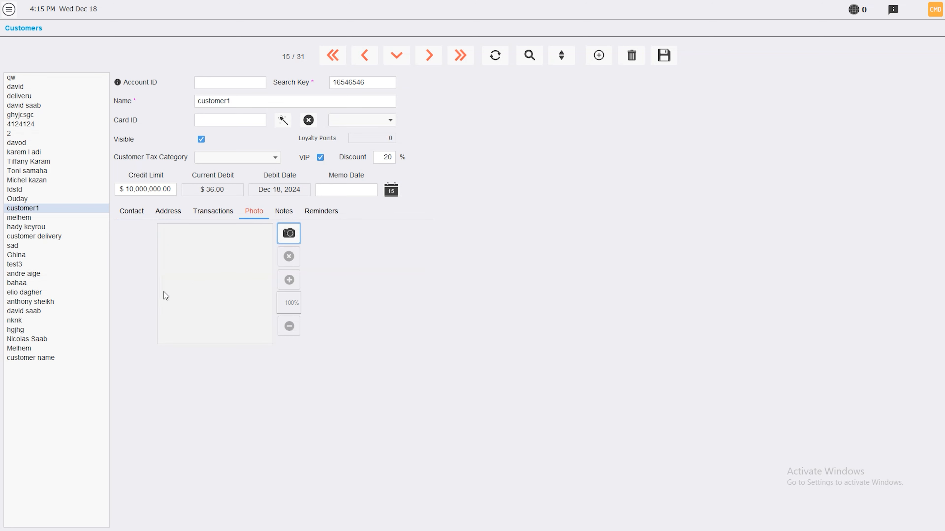
pyautogui.click(289, 233)
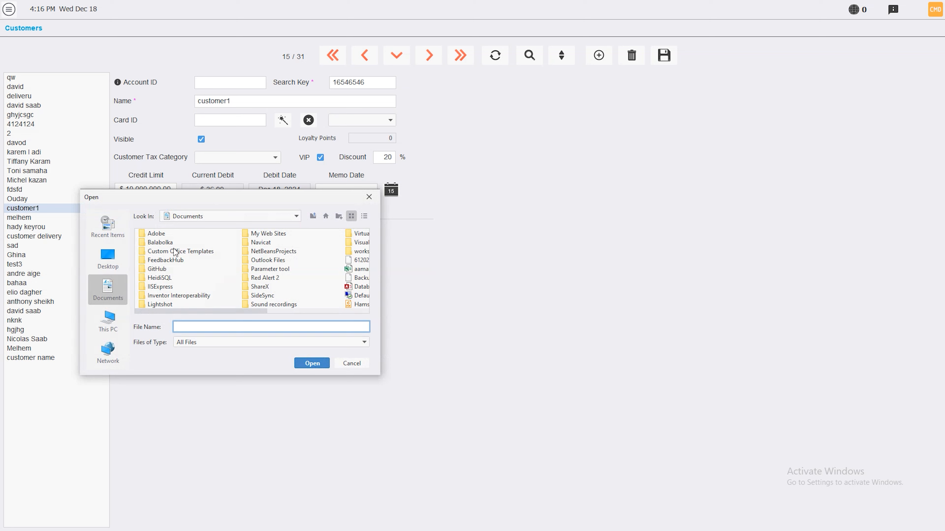
pyautogui.click(369, 197)
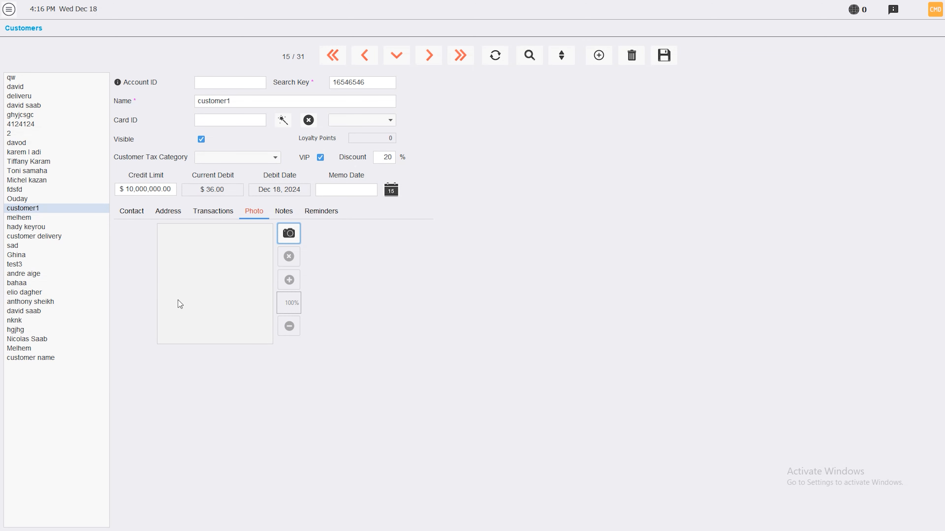
pyautogui.click(289, 210)
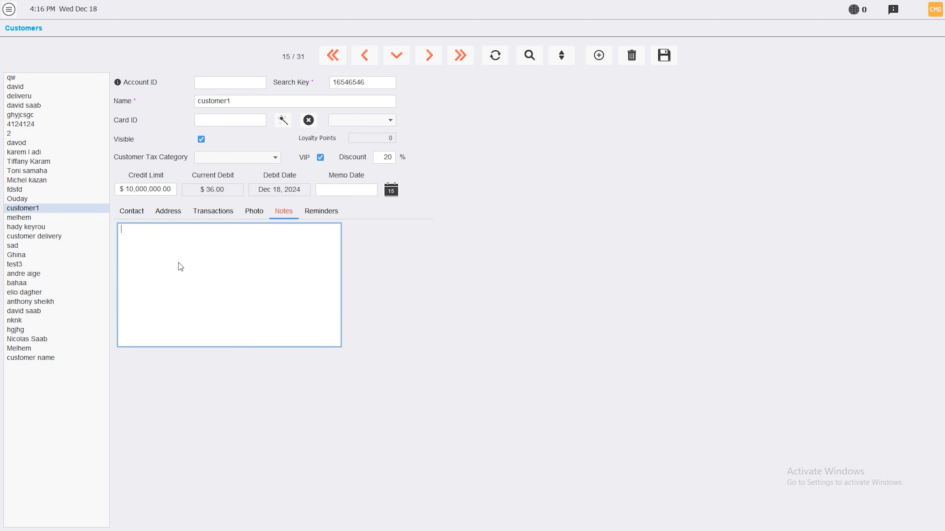
# Step: Set customer1's credit period reminder to 2 months and enable the subscription option
pyautogui.click(327, 211)
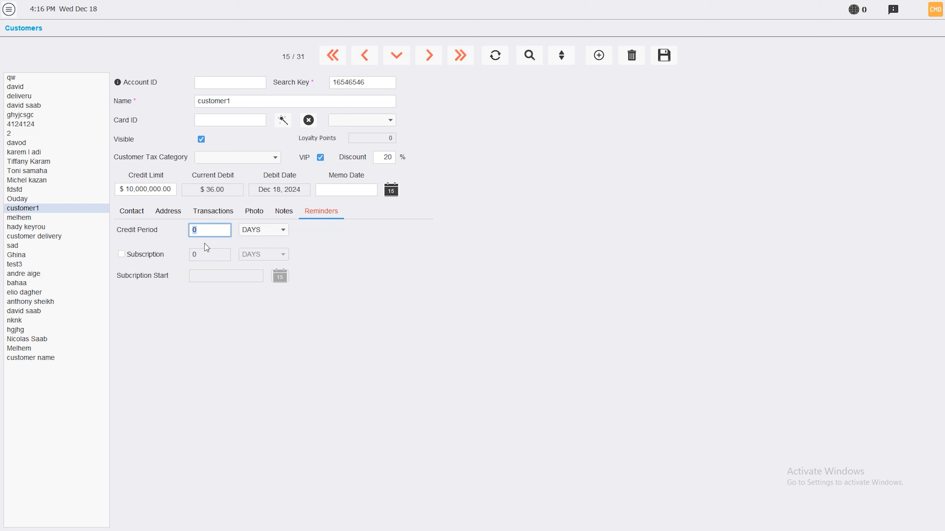
pyautogui.click(283, 230)
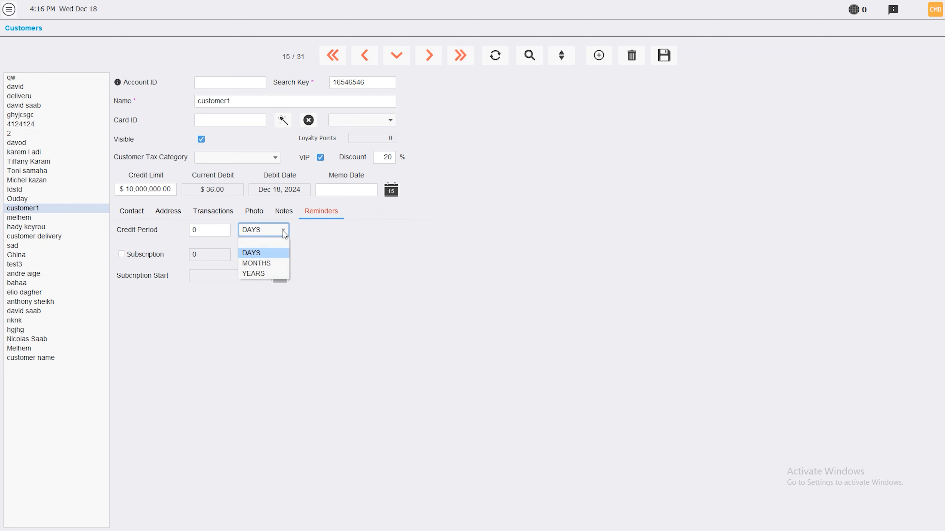
pyautogui.click(263, 263)
pyautogui.click(196, 234)
pyautogui.write('2')
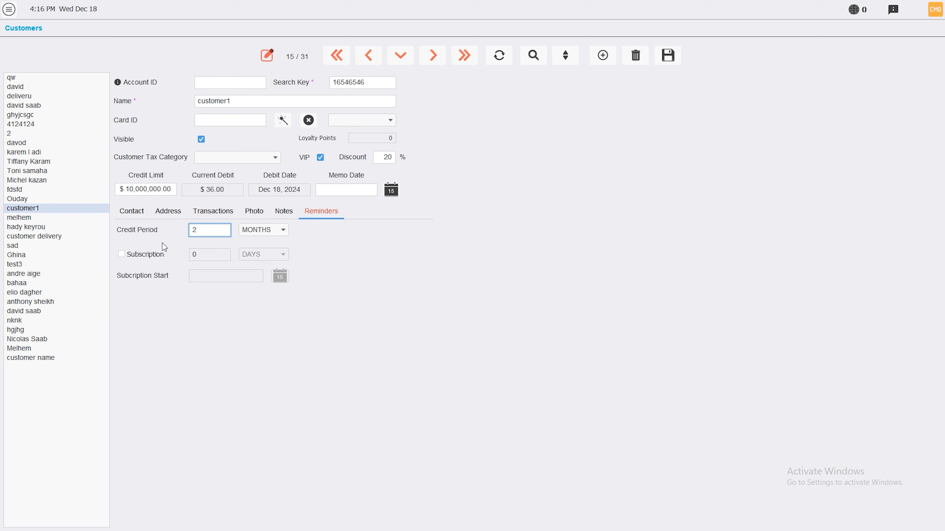
pyautogui.click(139, 255)
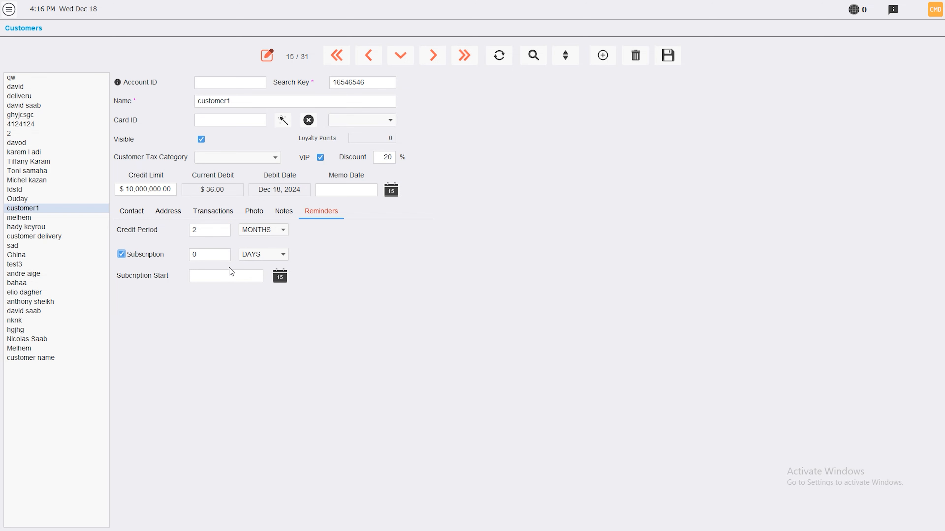
# Step: Leave customer1's record without saving the changes and open the Customer Payment screen
pyautogui.click(9, 9)
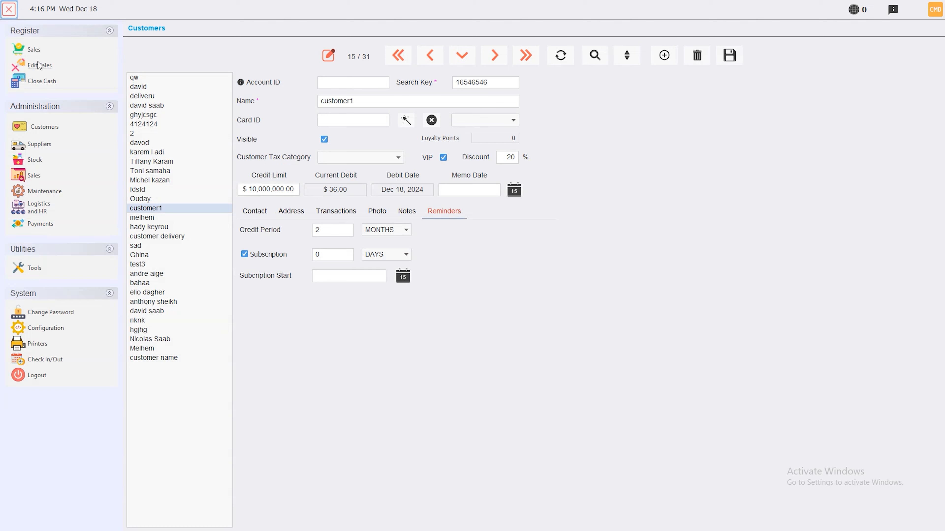
pyautogui.click(39, 129)
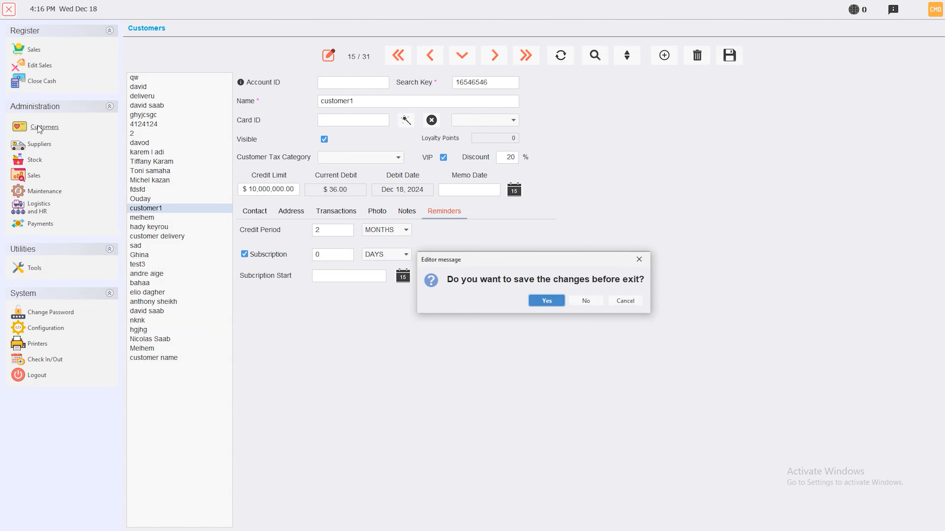
pyautogui.click(577, 302)
pyautogui.click(239, 91)
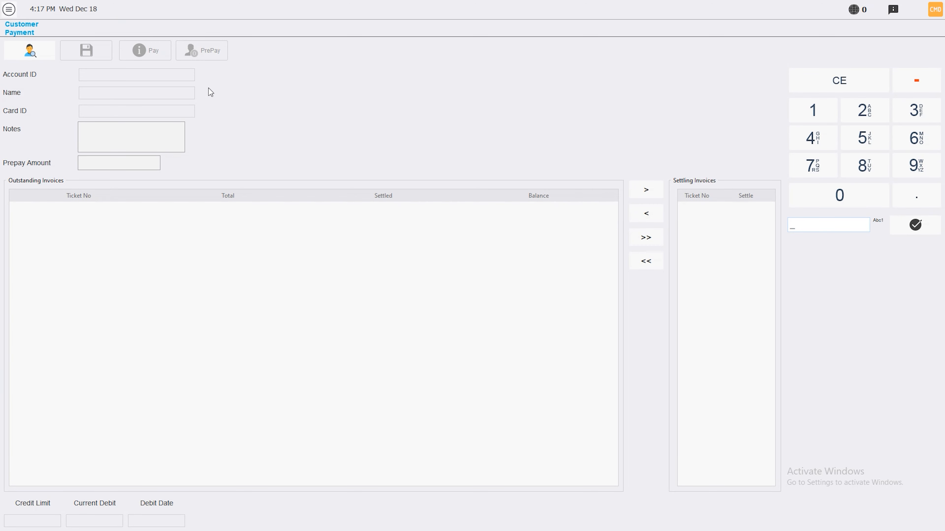
# Step: Search the customer list and load customer1 into the payment screen
pyautogui.click(22, 59)
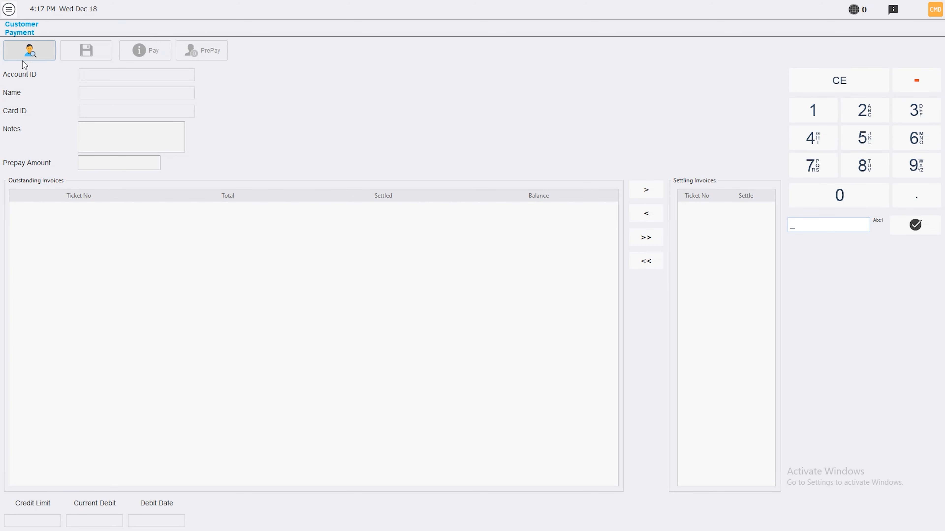
pyautogui.click(402, 232)
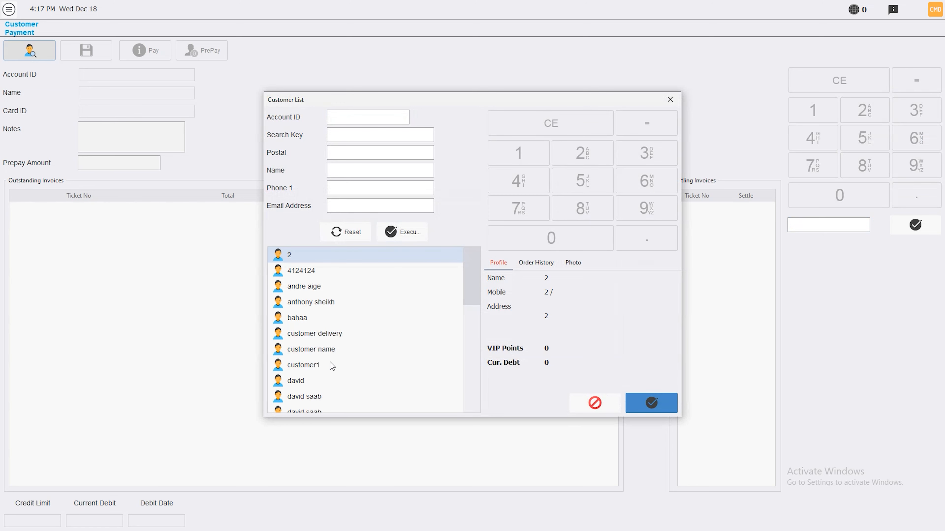
pyautogui.click(350, 365)
pyautogui.click(654, 402)
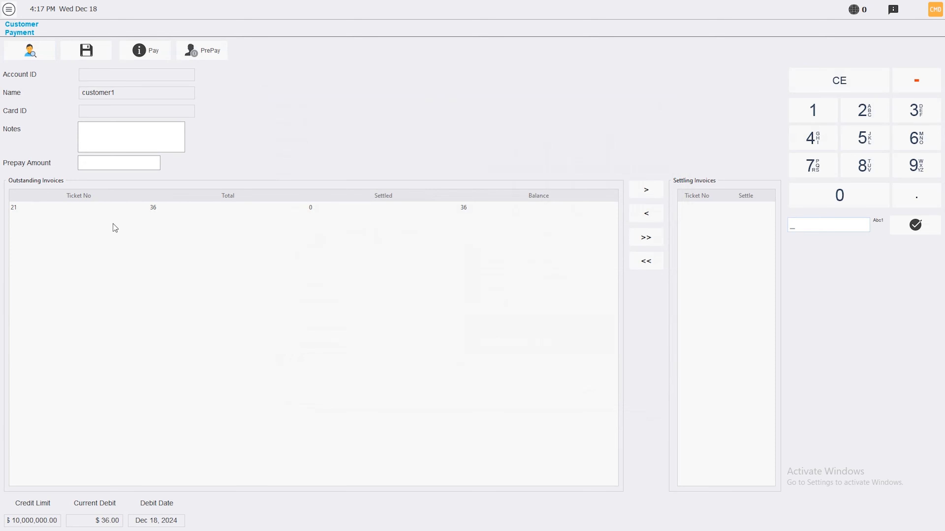
pyautogui.click(135, 209)
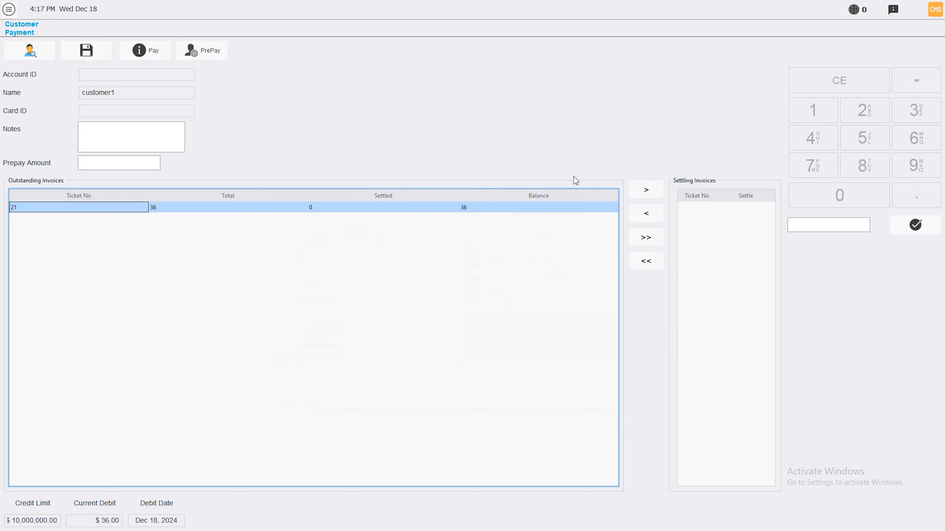
pyautogui.click(648, 196)
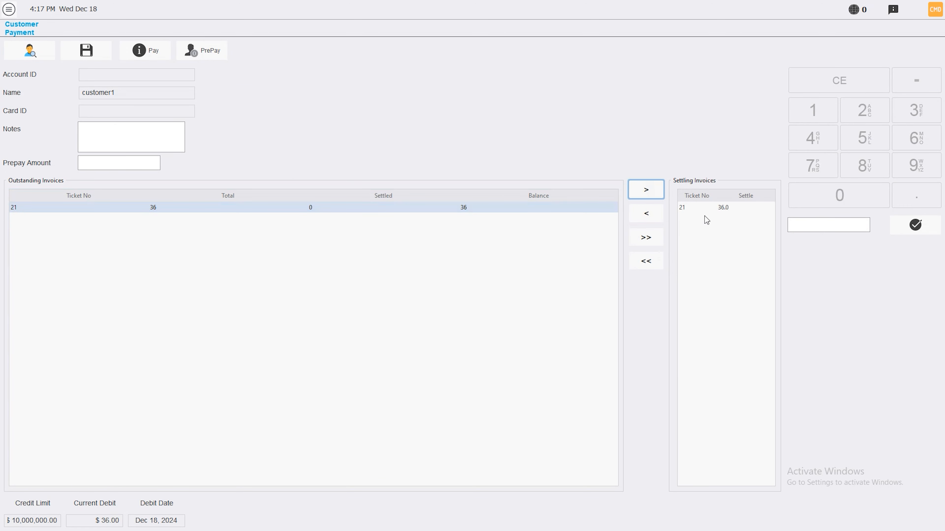
pyautogui.click(164, 56)
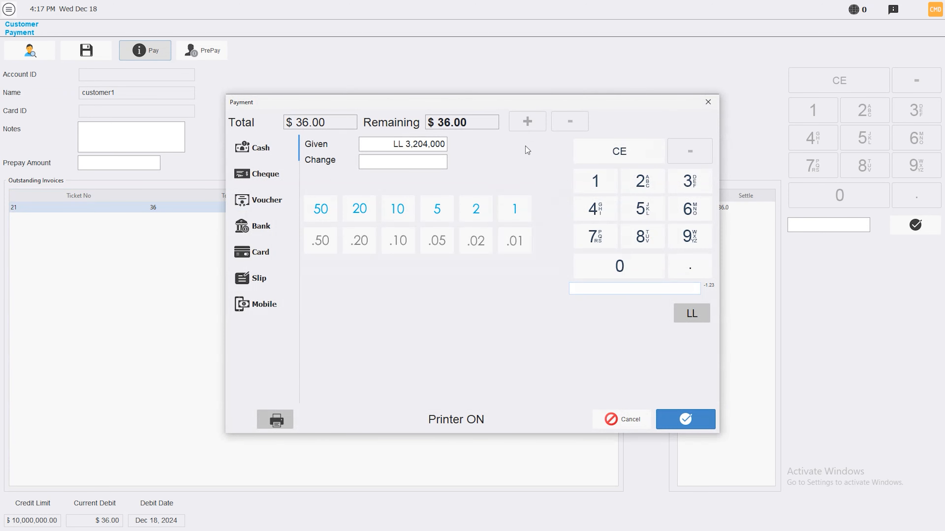
pyautogui.click(617, 409)
pyautogui.click(693, 209)
pyautogui.click(646, 214)
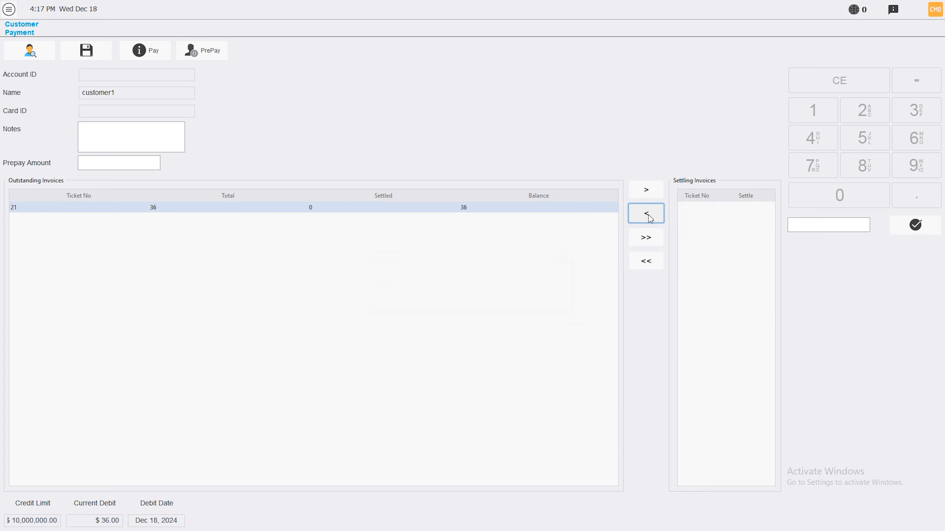
pyautogui.click(147, 48)
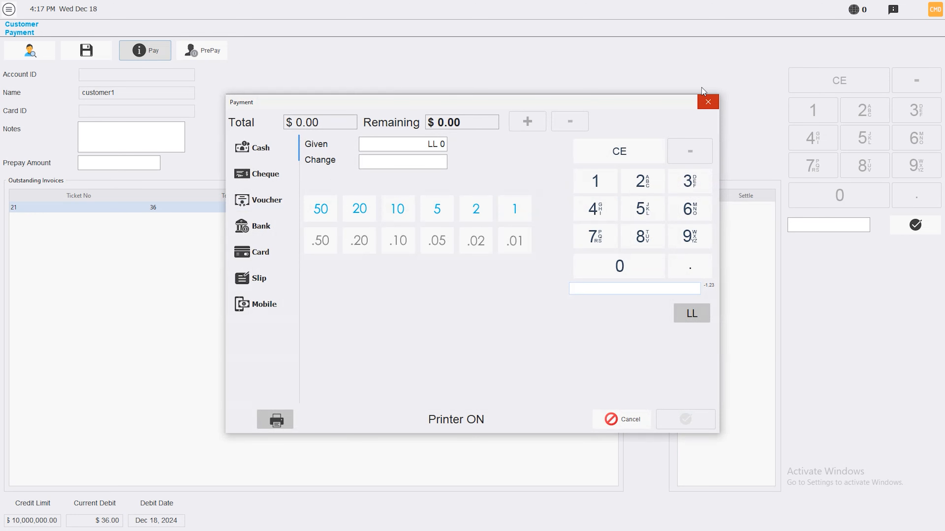
pyautogui.click(701, 101)
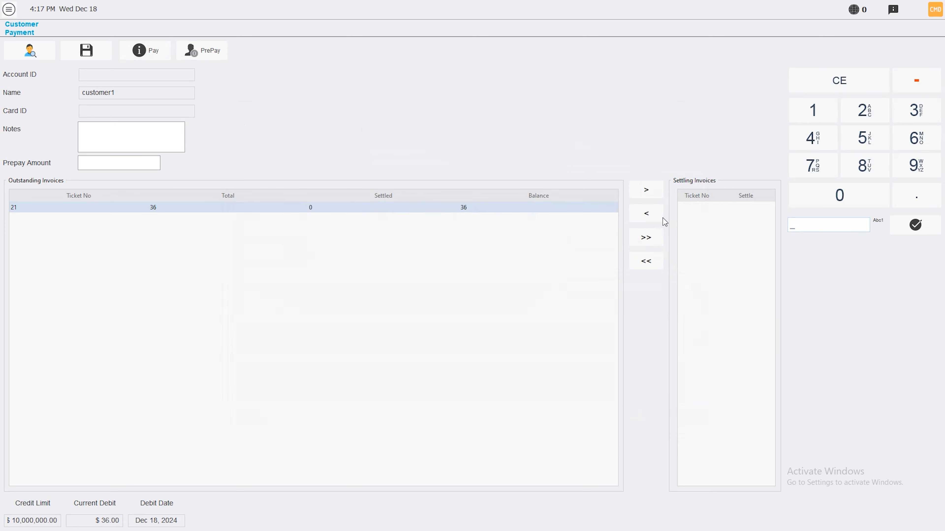
# Step: Settle ticket 21 partially with a $30 cash payment in dollars, and cancel saving the receipt as a PDF
pyautogui.click(645, 191)
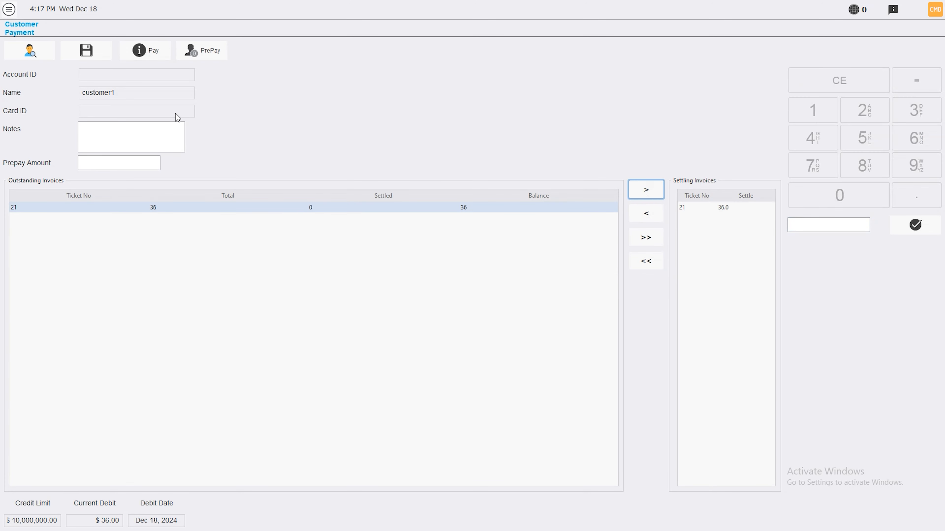
pyautogui.click(143, 51)
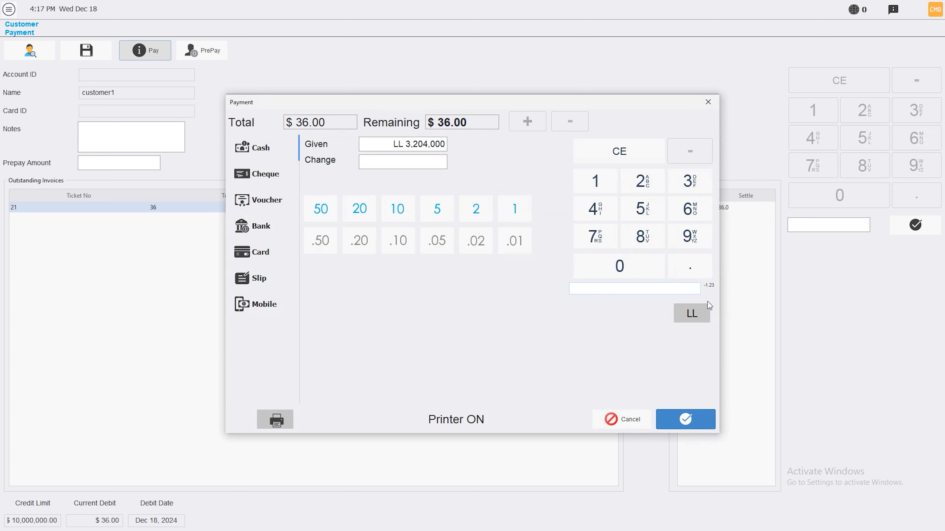
pyautogui.click(695, 313)
pyautogui.write('30')
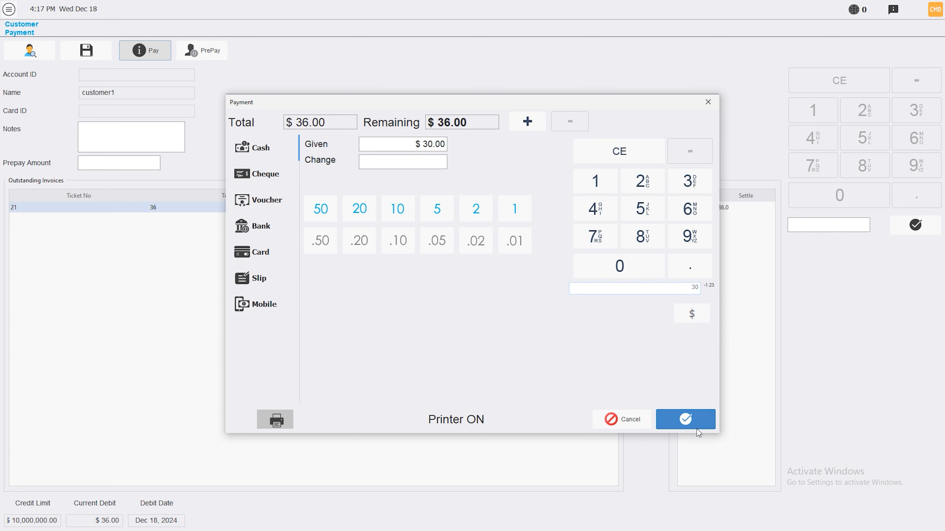
pyautogui.click(695, 426)
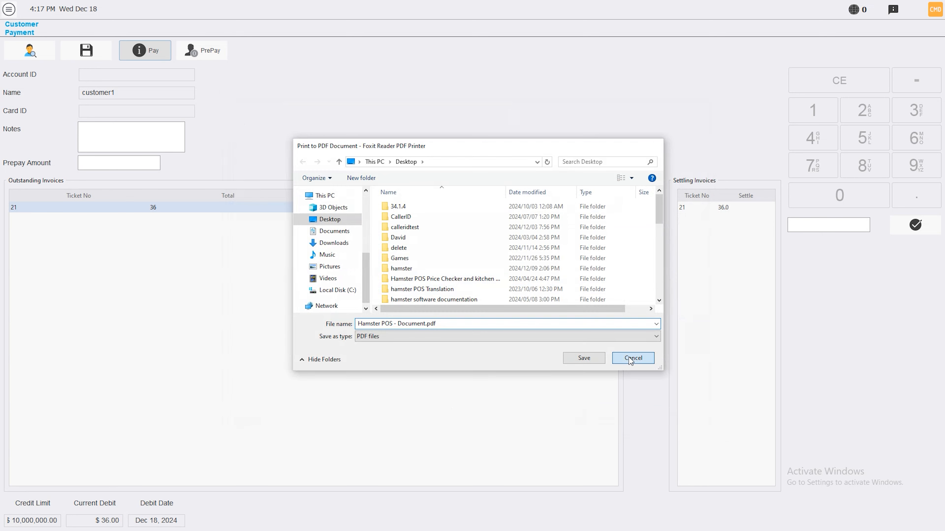
pyautogui.click(629, 357)
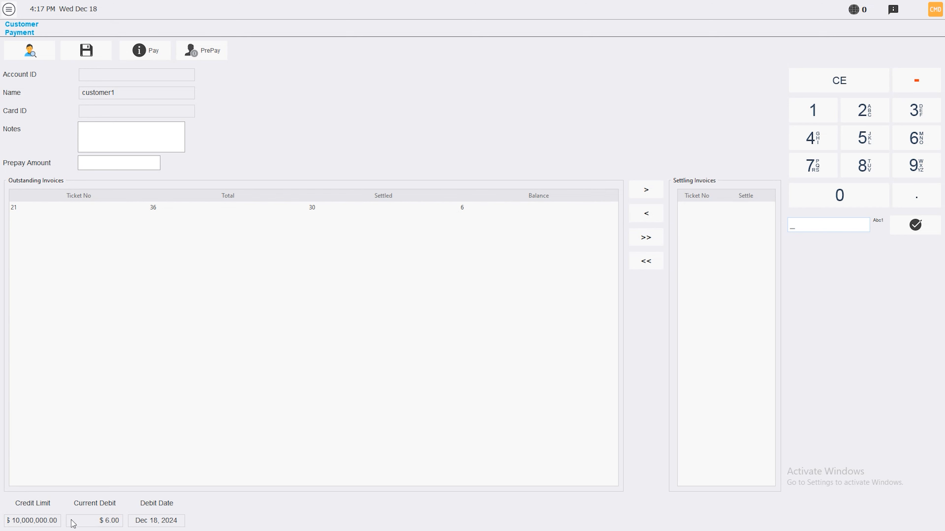
# Step: Pay the remaining $6.00 of ticket 21 in cash without saving the PDF receipt
pyautogui.click(154, 208)
pyautogui.click(646, 189)
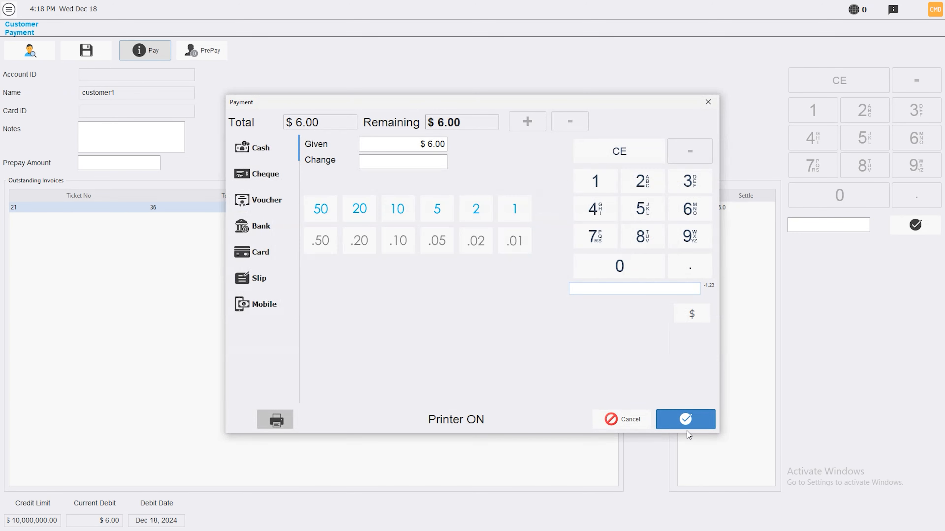
pyautogui.click(687, 421)
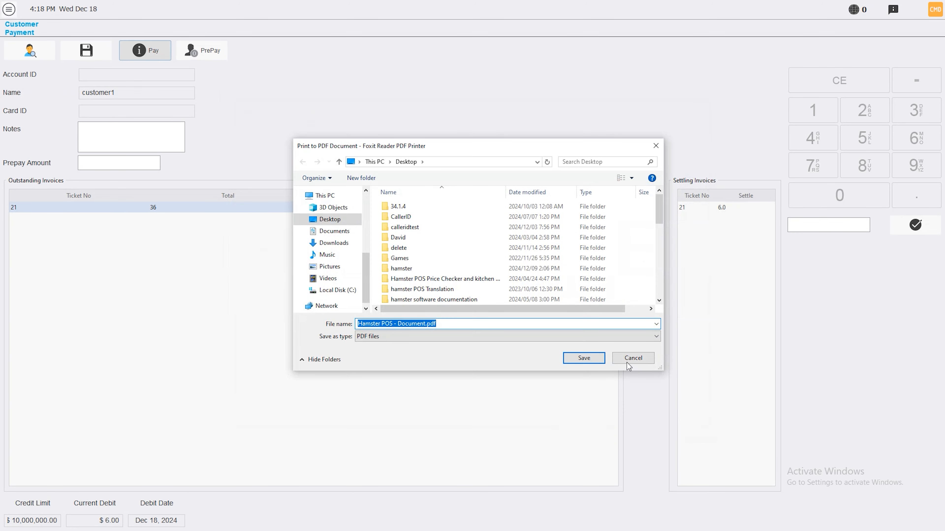
pyautogui.click(632, 358)
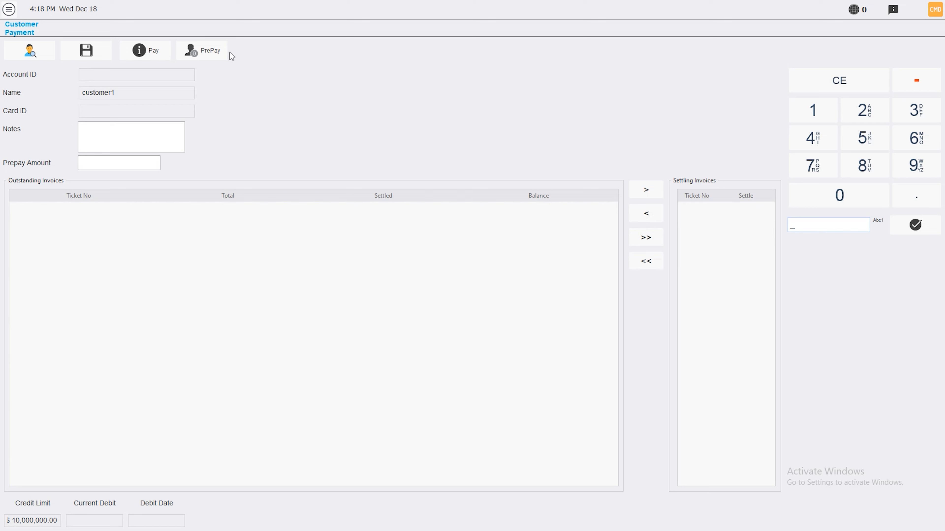
# Step: Record a $20 cash prepayment for customer1 with the note "ekhedoun ba3den aw echtre fiyou ghrad"
pyautogui.click(212, 55)
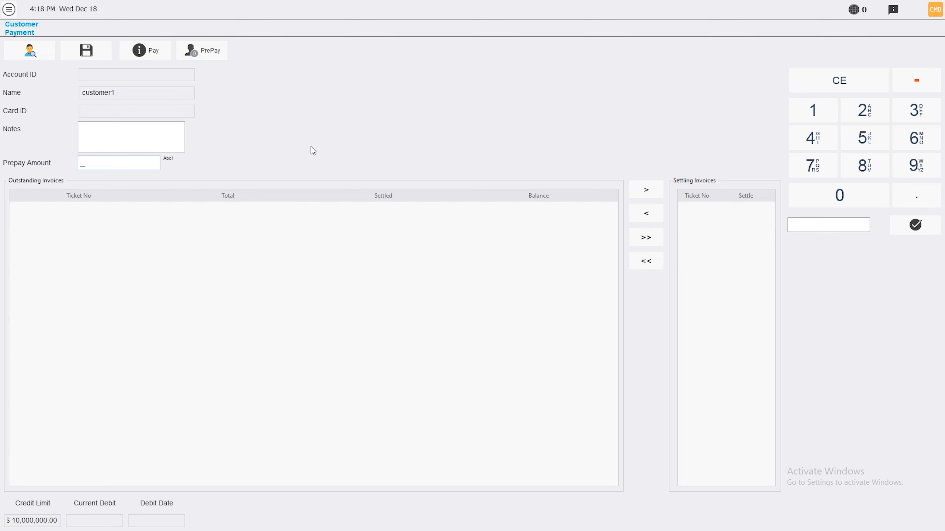
pyautogui.write('20')
pyautogui.click(101, 136)
pyautogui.write('ekhedoun ba3den aw echtre fiyou ghrad')
pyautogui.click(213, 55)
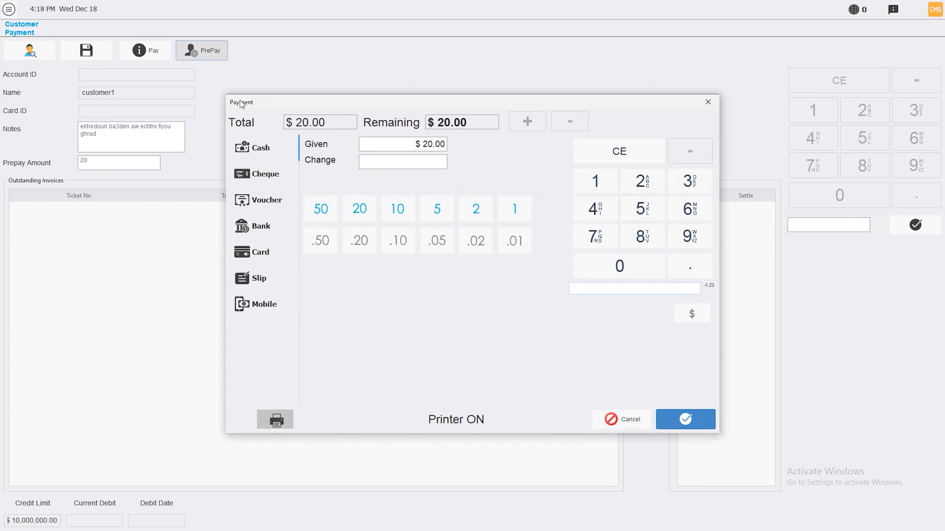
pyautogui.click(685, 419)
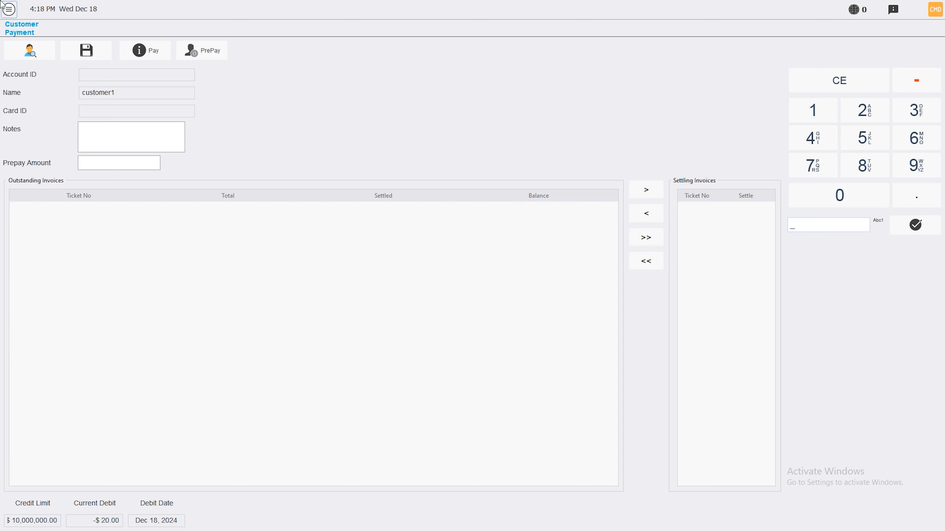
# Step: Open the Loyalty Groups screen in customer management and enter "loyalty" as the new group's name
pyautogui.click(9, 9)
pyautogui.click(37, 127)
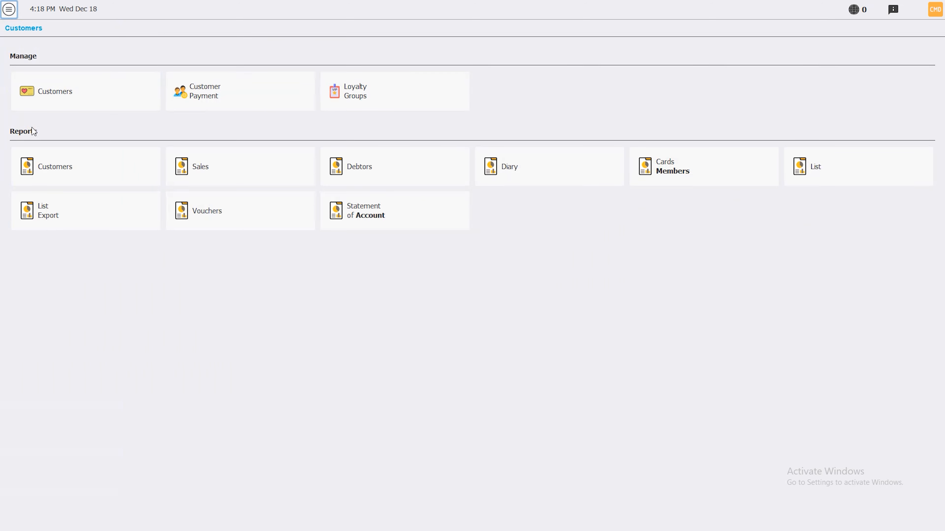
pyautogui.click(401, 86)
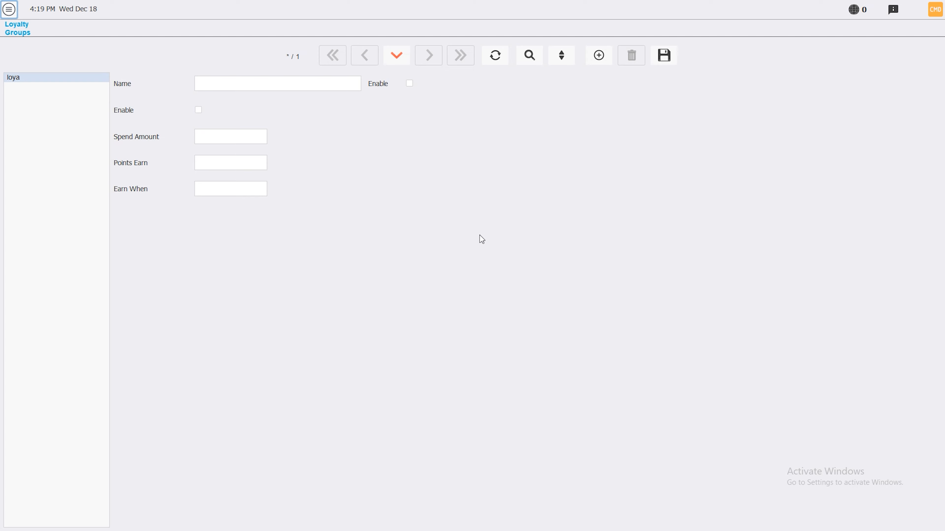
pyautogui.click(219, 84)
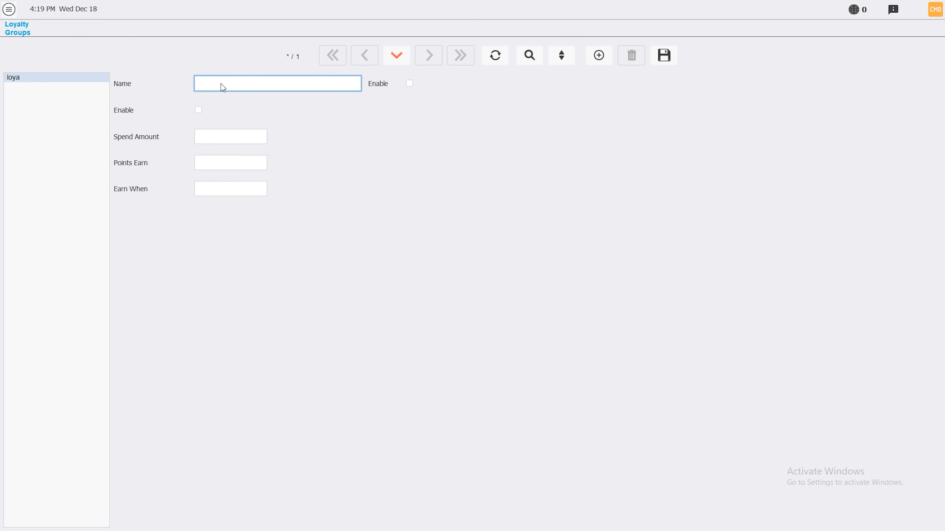
pyautogui.write('loyalty')
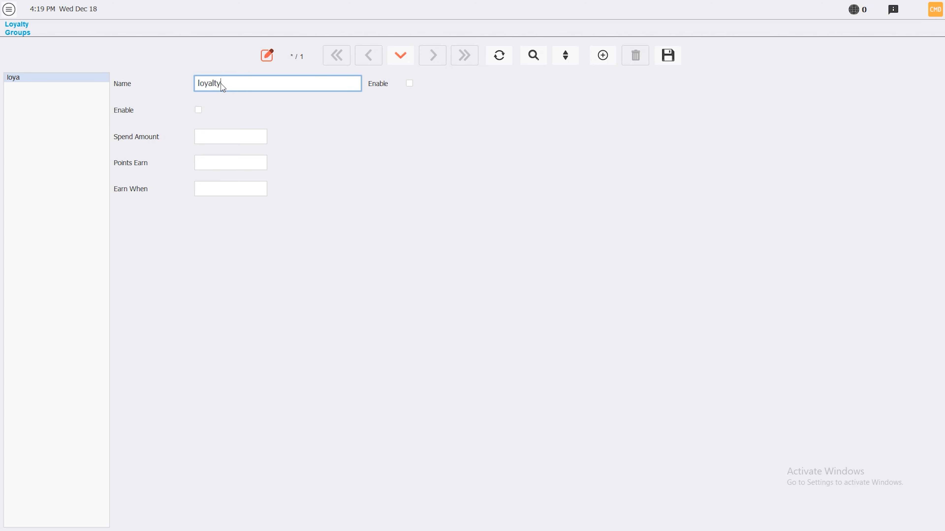